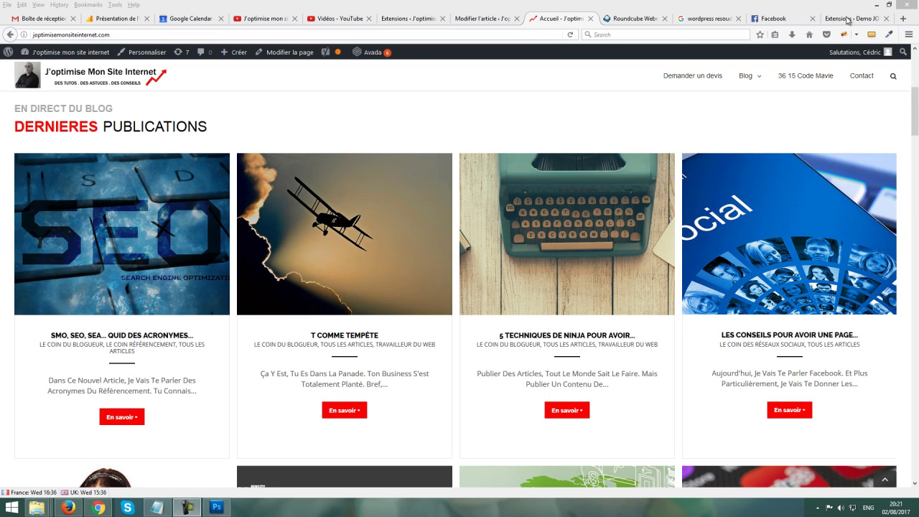
# On the Demo JOMSI site, search the add-plugins directory for "antispam bee"
pyautogui.click(849, 20)
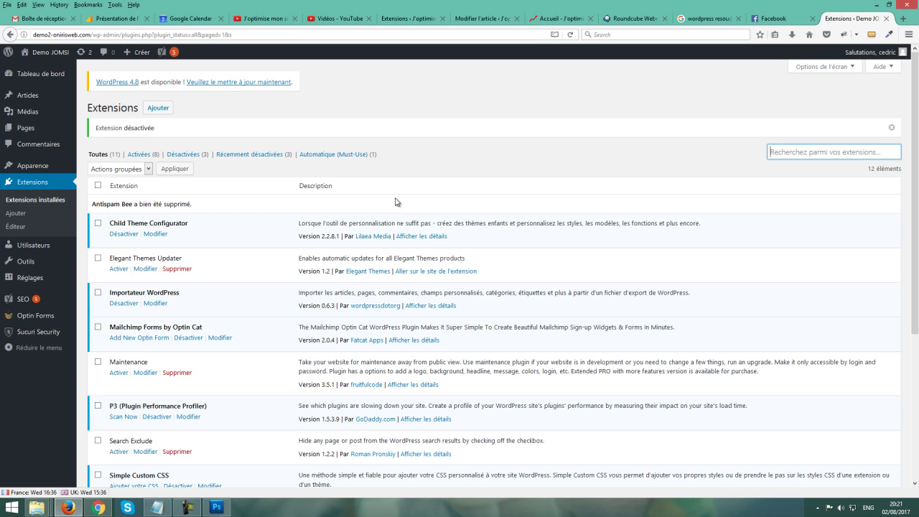
pyautogui.click(24, 215)
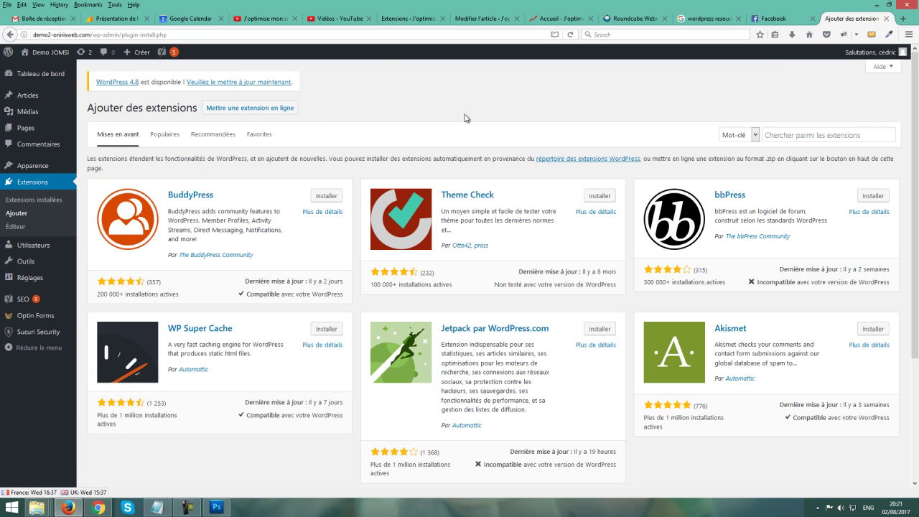
pyautogui.click(799, 138)
pyautogui.write('an')
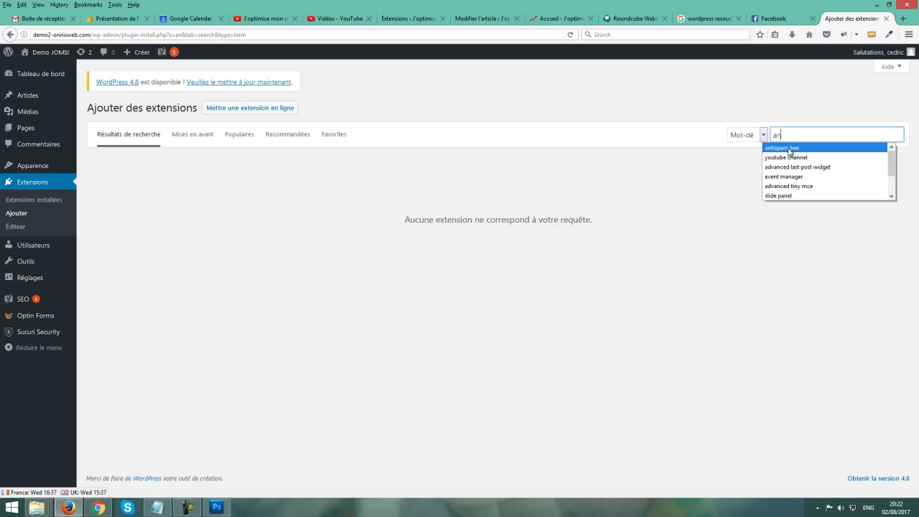
pyautogui.click(826, 148)
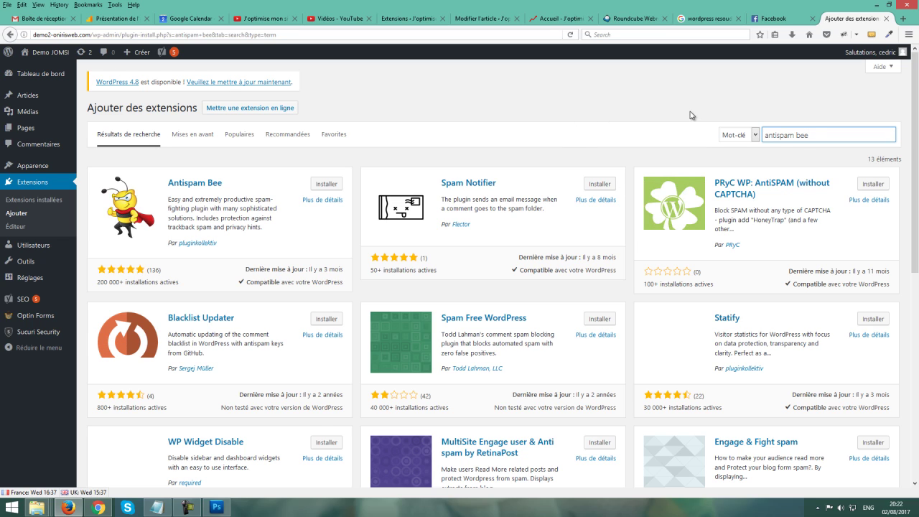
# Install and activate the Antispam Bee plugin
pyautogui.click(327, 184)
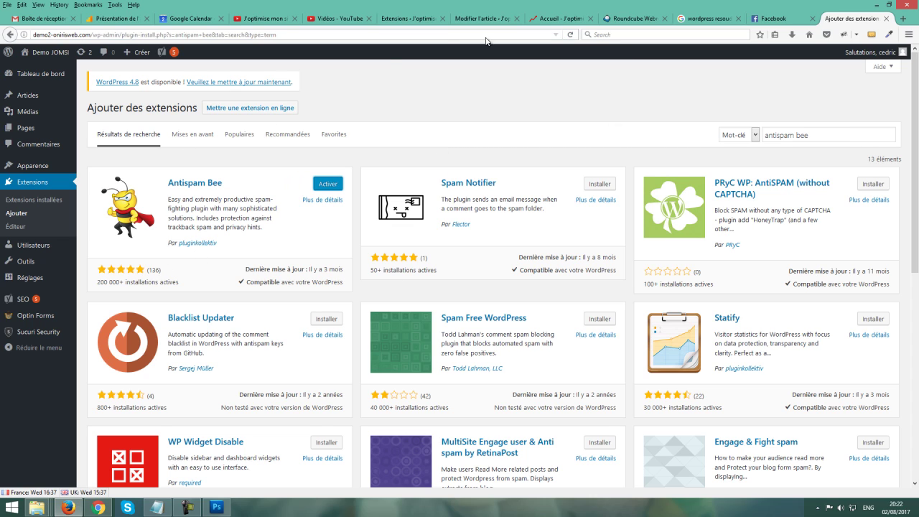
pyautogui.click(325, 185)
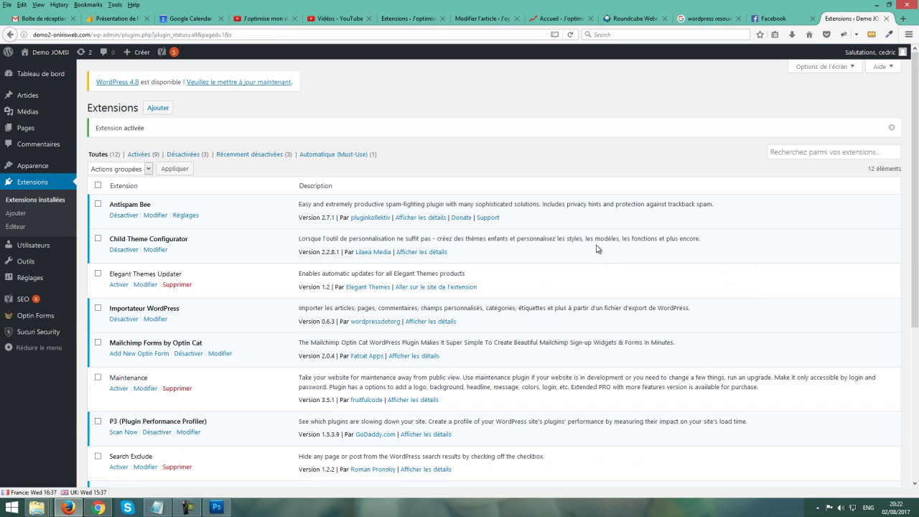
# Open the settings page of the Antispam Bee plugin
pyautogui.scroll(-6, 598, 248)
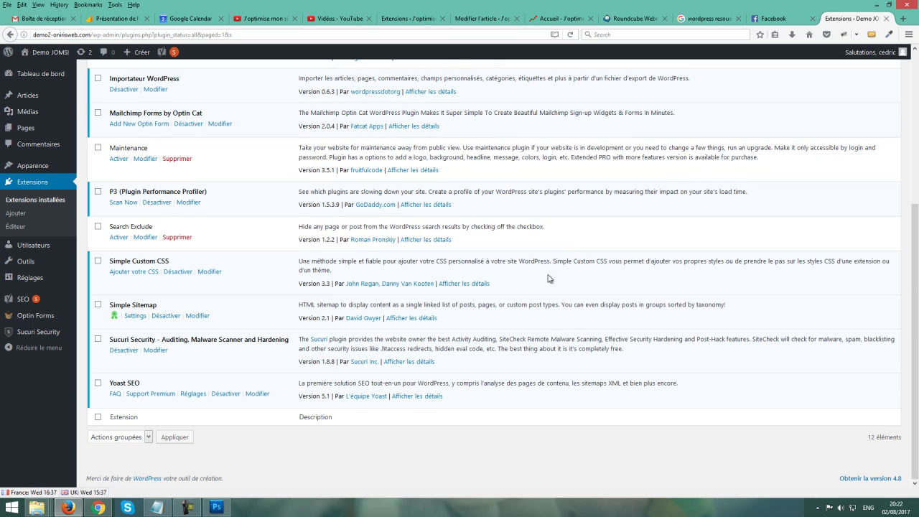
pyautogui.scroll(3, 548, 278)
pyautogui.scroll(2, 548, 279)
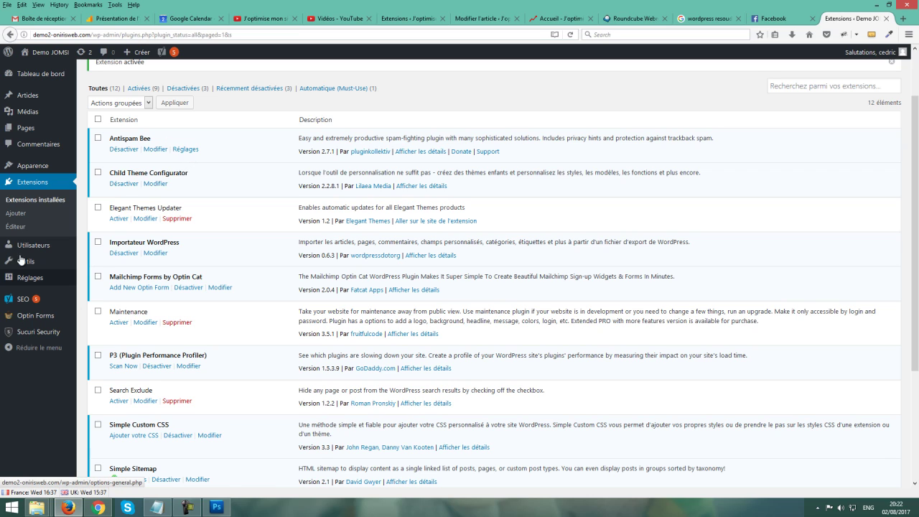
pyautogui.moveTo(22, 282)
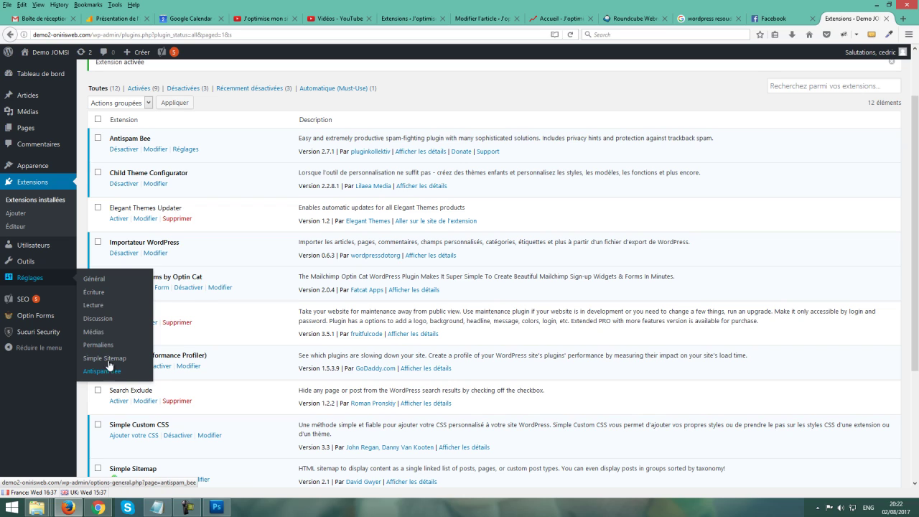
pyautogui.click(186, 149)
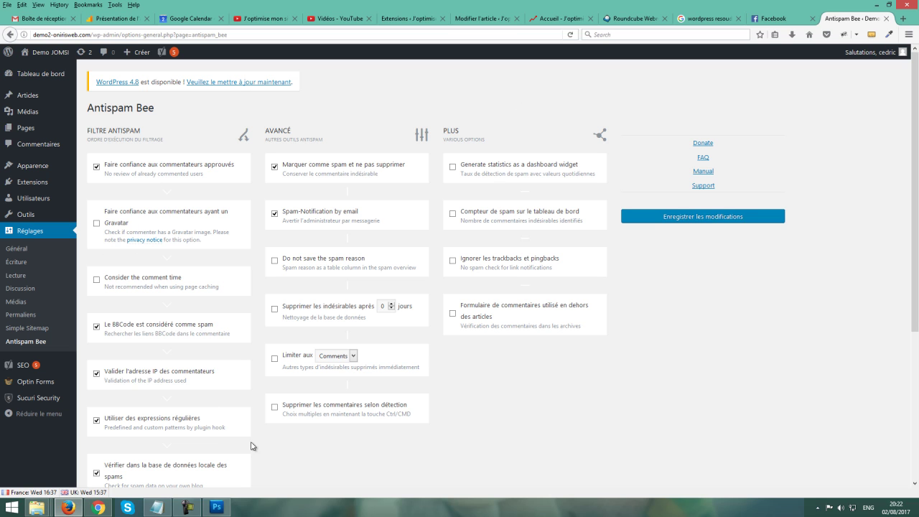
# Review the antispam filter options and enable the public spam database check, "Banque de données de spams publique"
pyautogui.scroll(-3, 424, 252)
pyautogui.scroll(3, 392, 273)
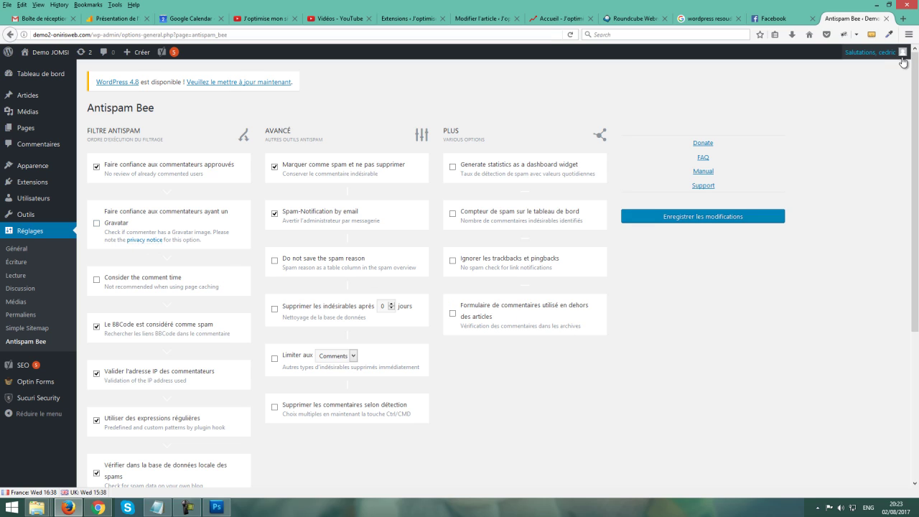
pyautogui.moveTo(901, 56)
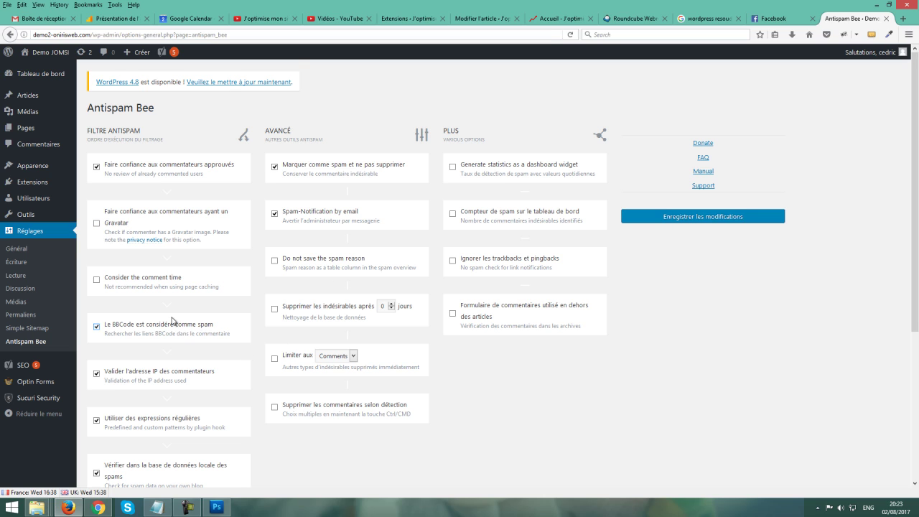
pyautogui.scroll(-1, 165, 303)
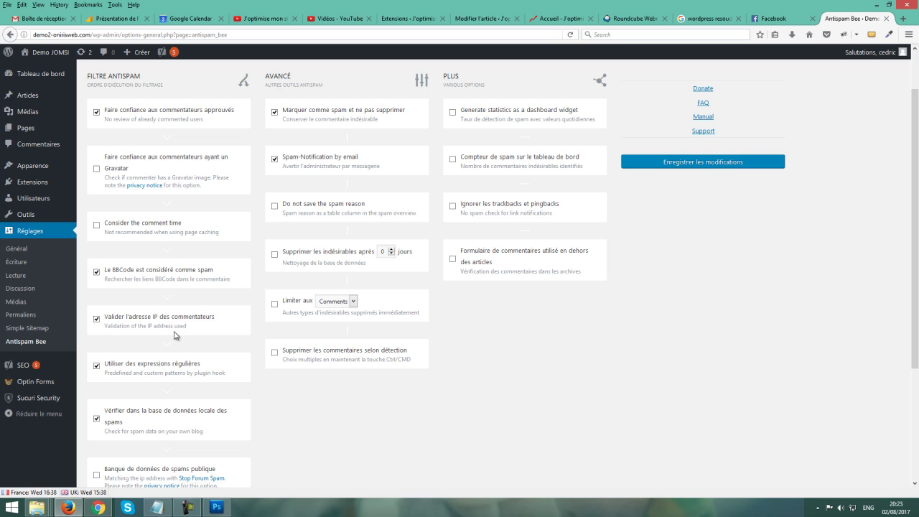
pyautogui.scroll(-3, 181, 338)
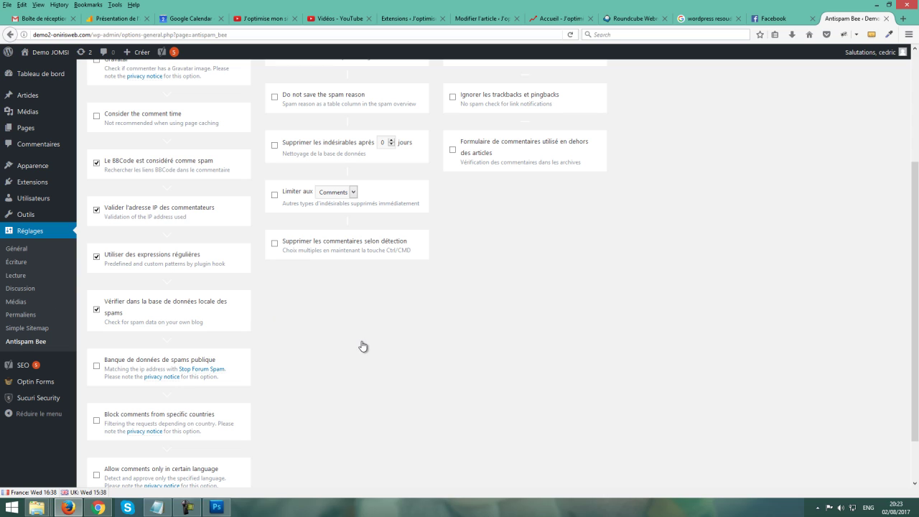
pyautogui.scroll(-2, 365, 364)
pyautogui.click(224, 291)
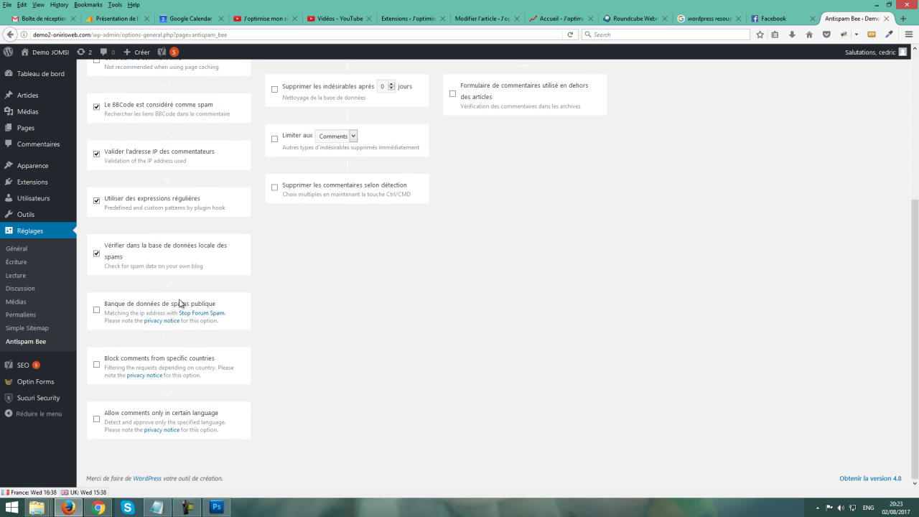
pyautogui.click(98, 311)
# Enable blocking of comments from specific countries and blacklist the codes CN, RU, leaving the whitelist empty
pyautogui.click(97, 364)
pyautogui.click(187, 401)
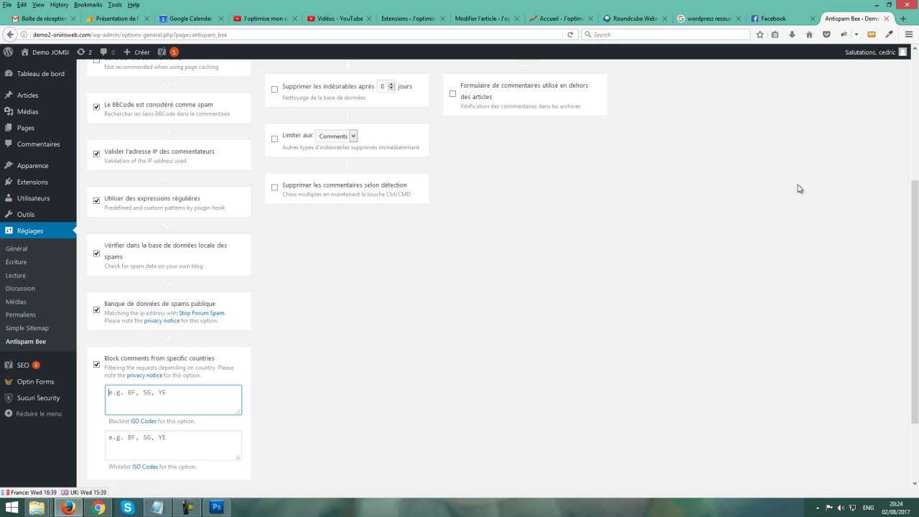
pyautogui.write('CN, RU')
pyautogui.scroll(-3, 390, 396)
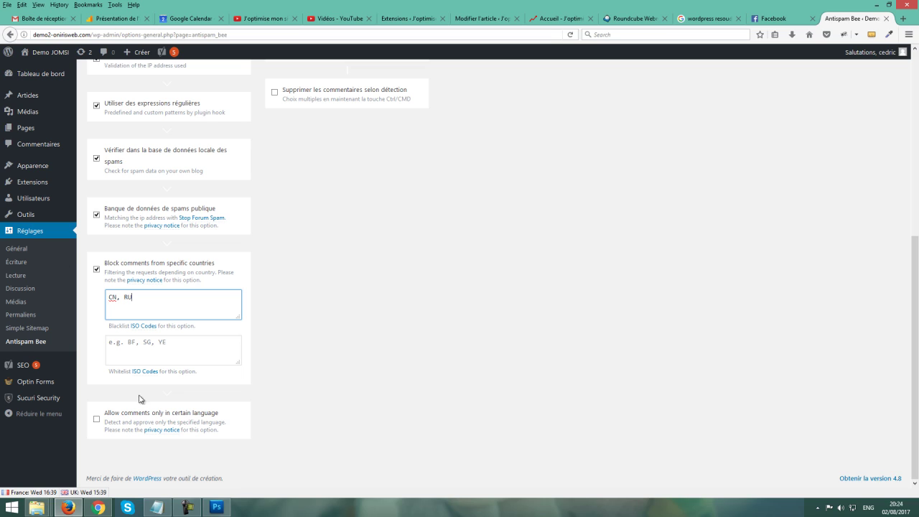
pyautogui.click(186, 345)
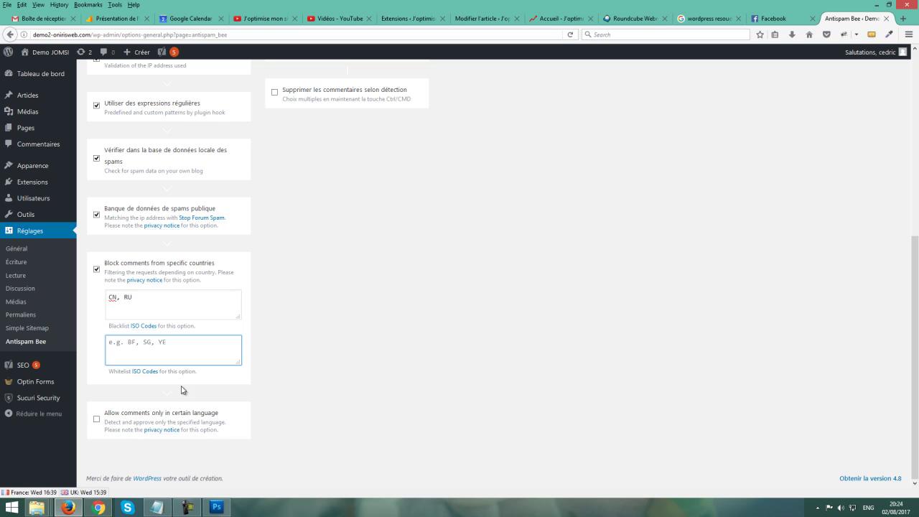
# Allow comments only in a certain language and set that language to French
pyautogui.click(97, 419)
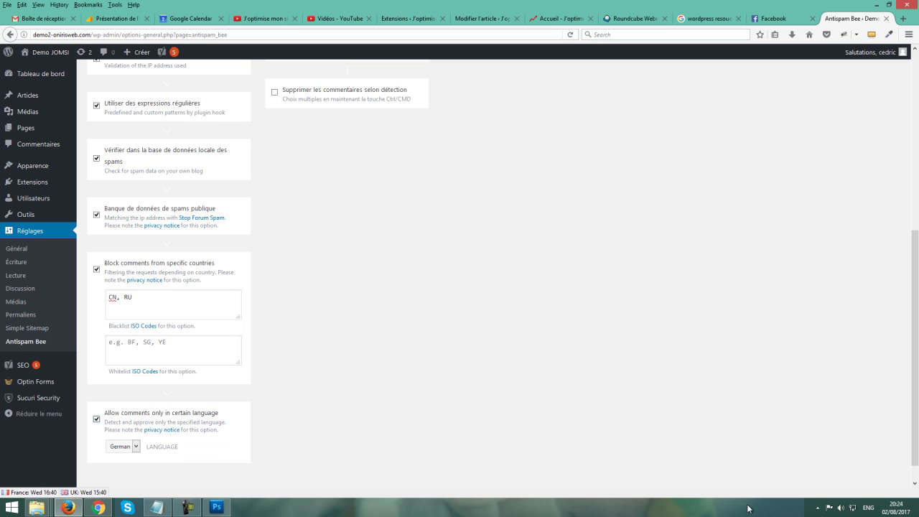
pyautogui.click(136, 446)
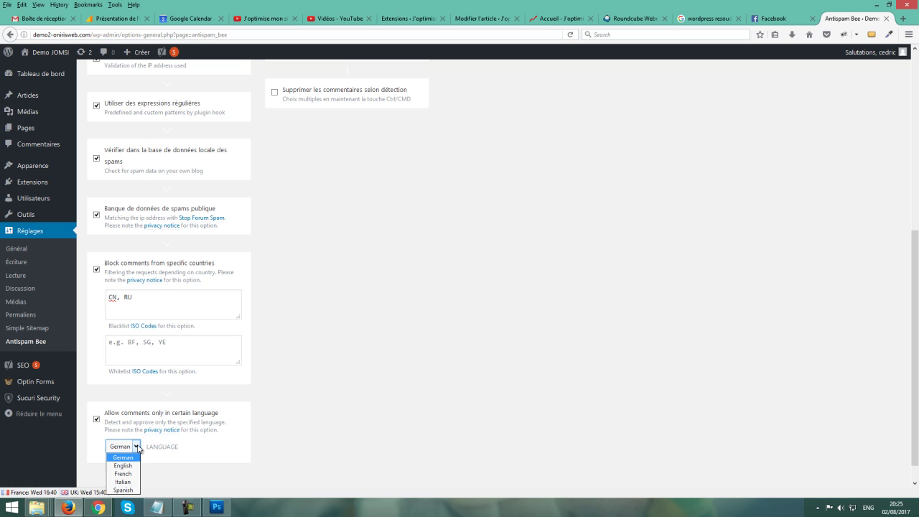
pyautogui.scroll(-1, 146, 443)
pyautogui.click(135, 425)
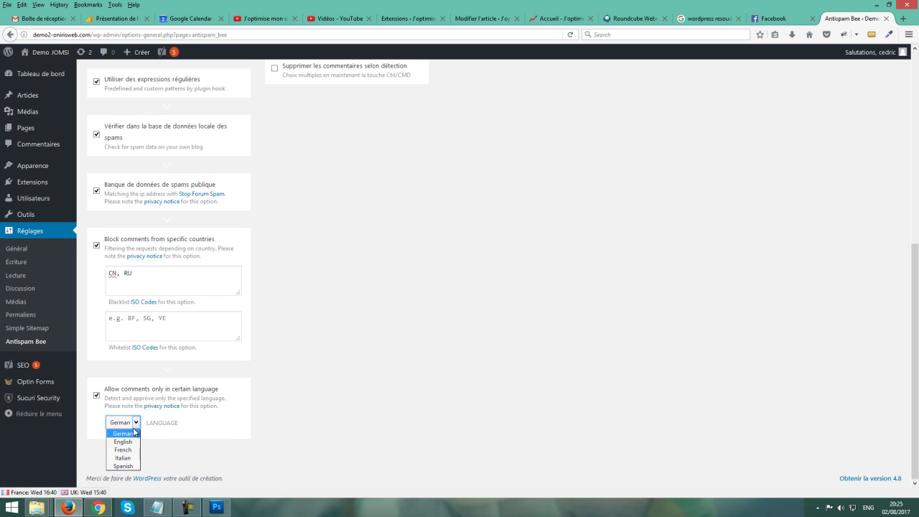
pyautogui.click(135, 425)
pyautogui.click(135, 425)
pyautogui.press('Down')
pyautogui.press('Down')
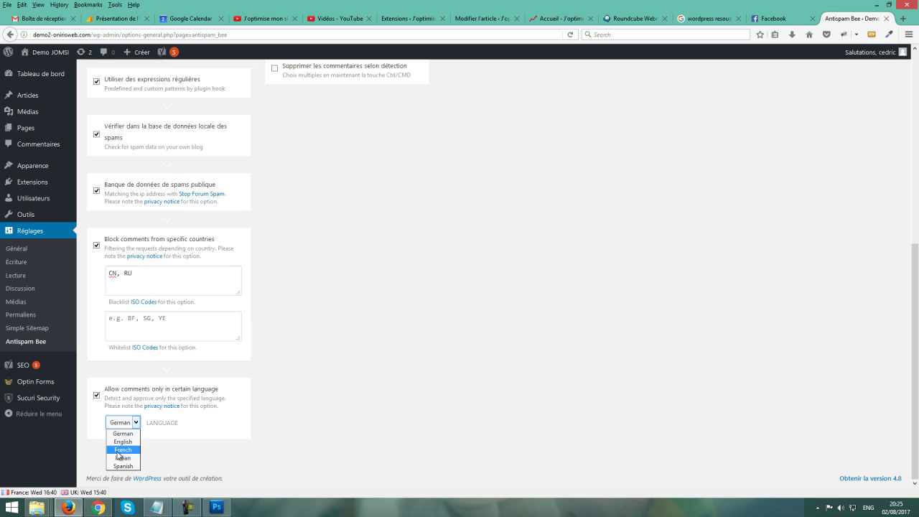
pyautogui.press('Return')
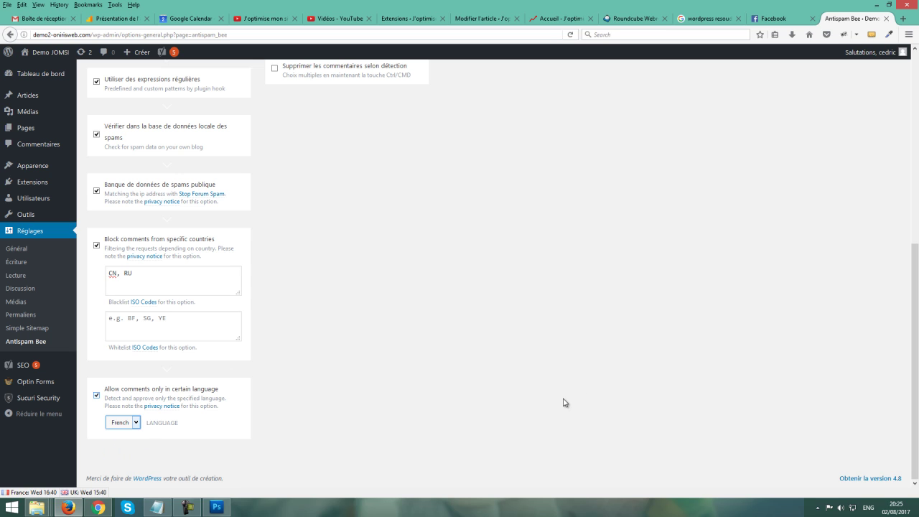
# Turn off spam notification by email and enable deletion of spam after 3 days
pyautogui.scroll(8, 409, 379)
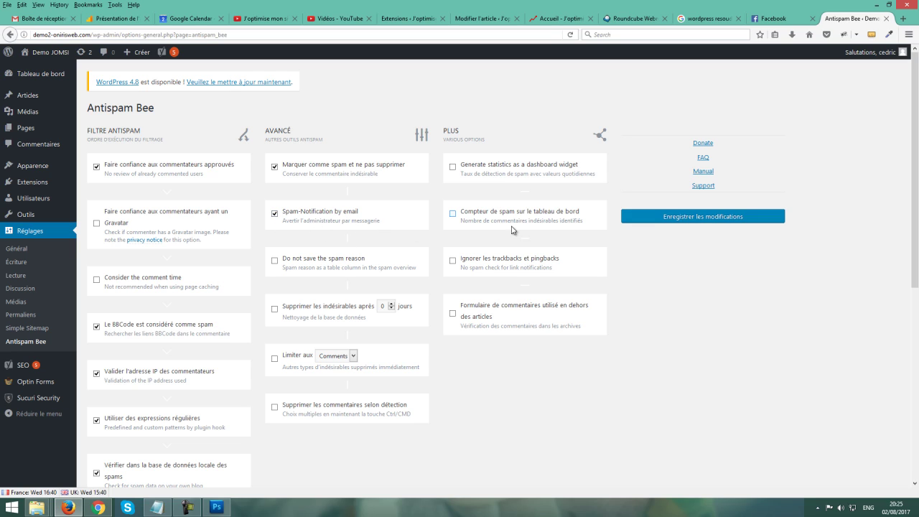
pyautogui.click(275, 214)
pyautogui.scroll(-2, 821, 314)
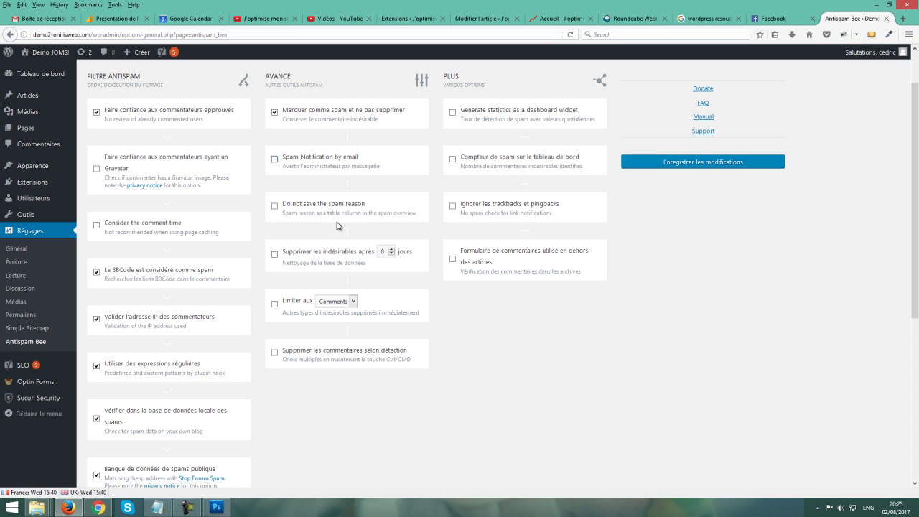
pyautogui.click(275, 254)
pyautogui.click(353, 302)
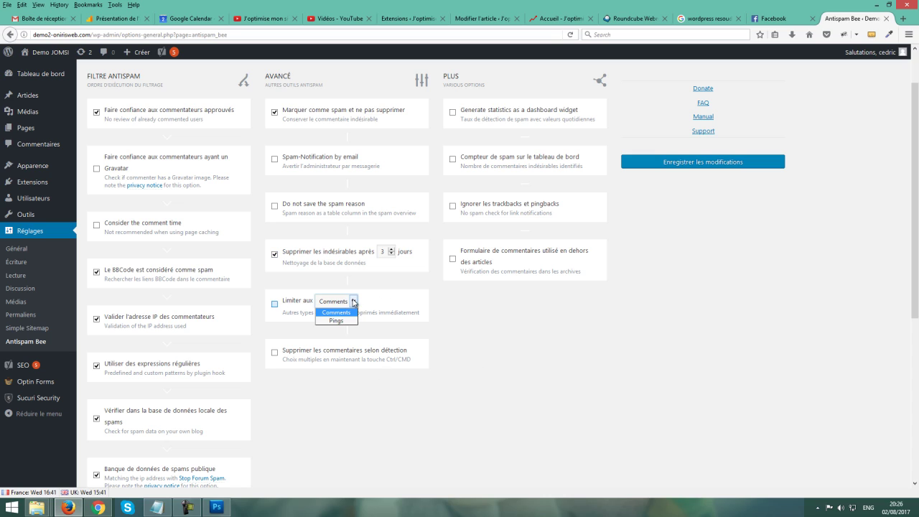
pyautogui.click(601, 354)
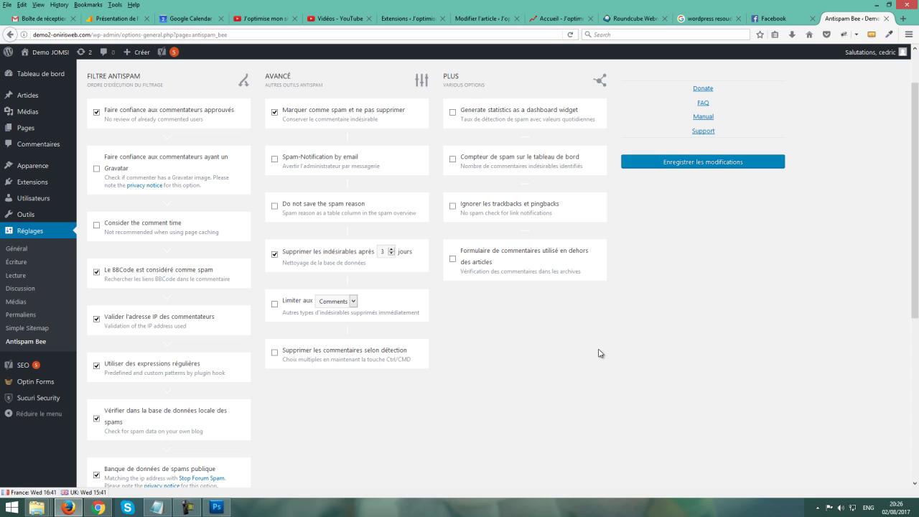
# Enable "Supprimer les commentaires selon détection" and select all of the detection reasons
pyautogui.click(274, 352)
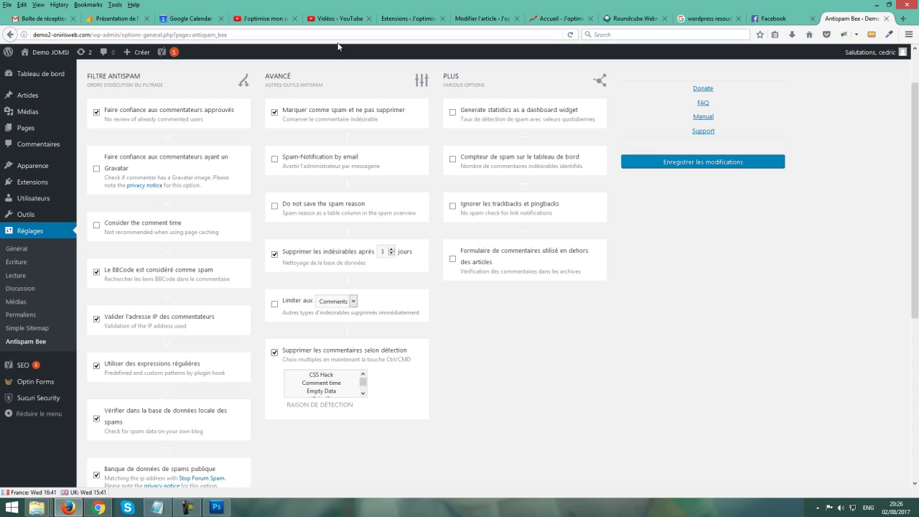
pyautogui.moveTo(364, 381)
pyautogui.mouseDown()
pyautogui.moveTo(364, 402)
pyautogui.moveTo(364, 371)
pyautogui.mouseUp()
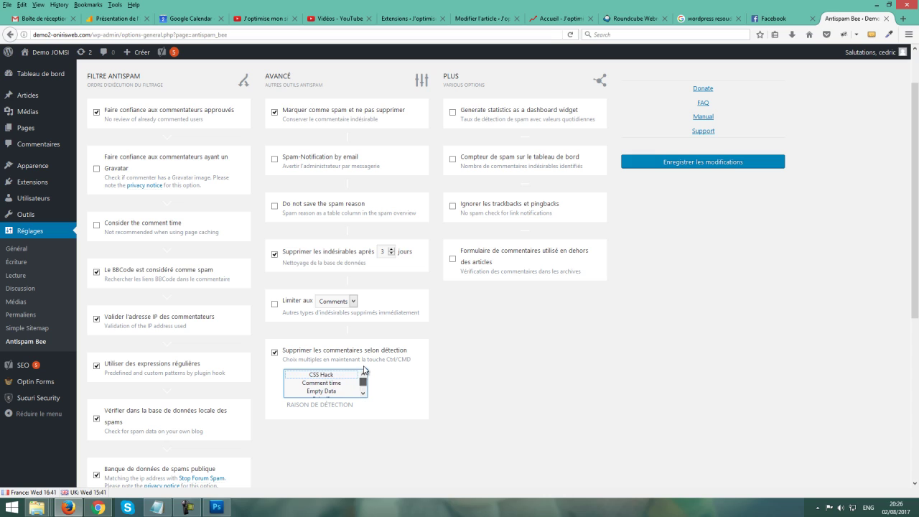
pyautogui.click(325, 375)
pyautogui.scroll(-2, 323, 387)
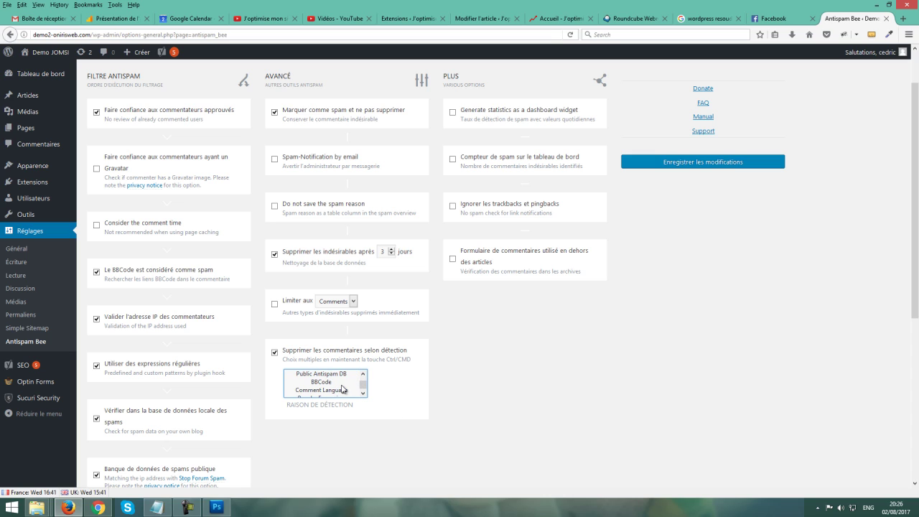
pyautogui.scroll(2, 342, 389)
pyautogui.scroll(-2, 334, 391)
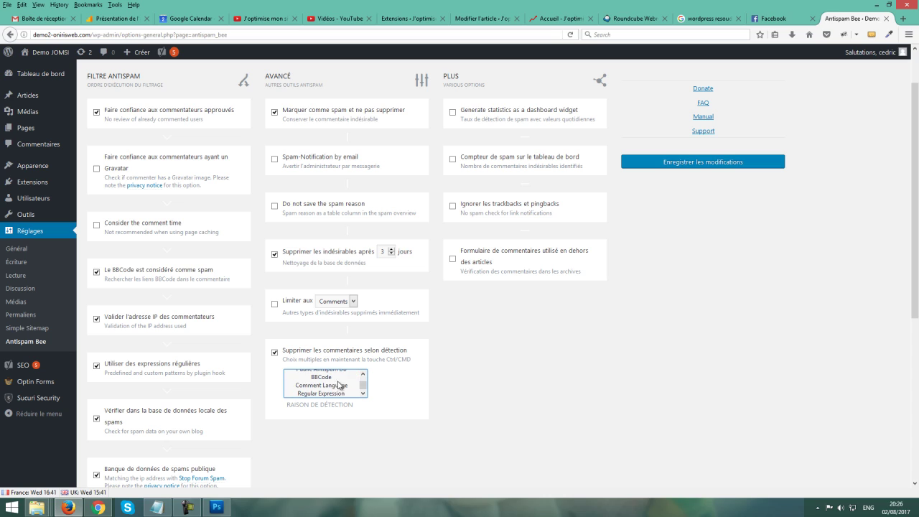
pyautogui.scroll(3, 319, 388)
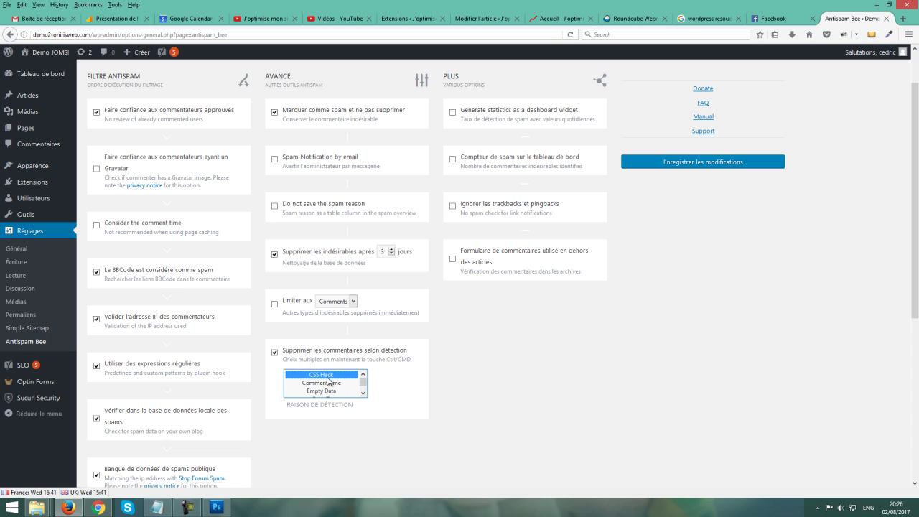
pyautogui.scroll(-2, 328, 380)
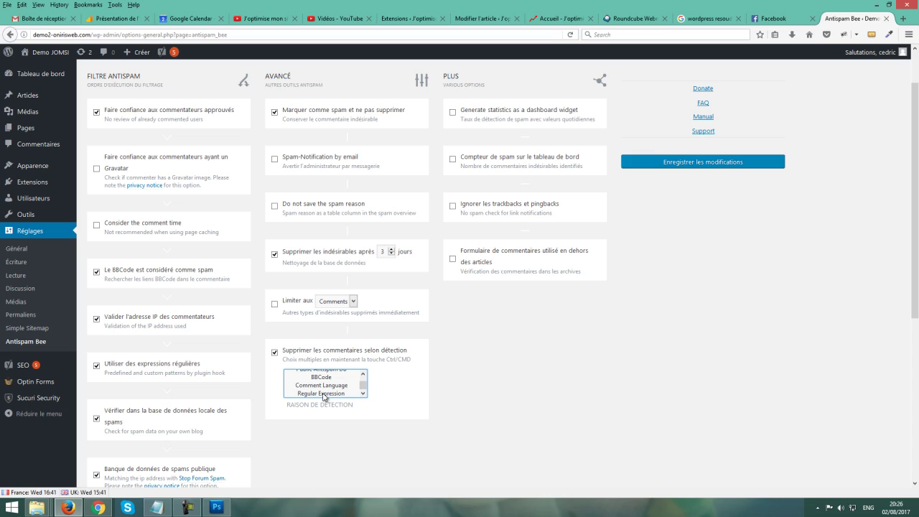
pyautogui.hotkey('ctrl', 'a')
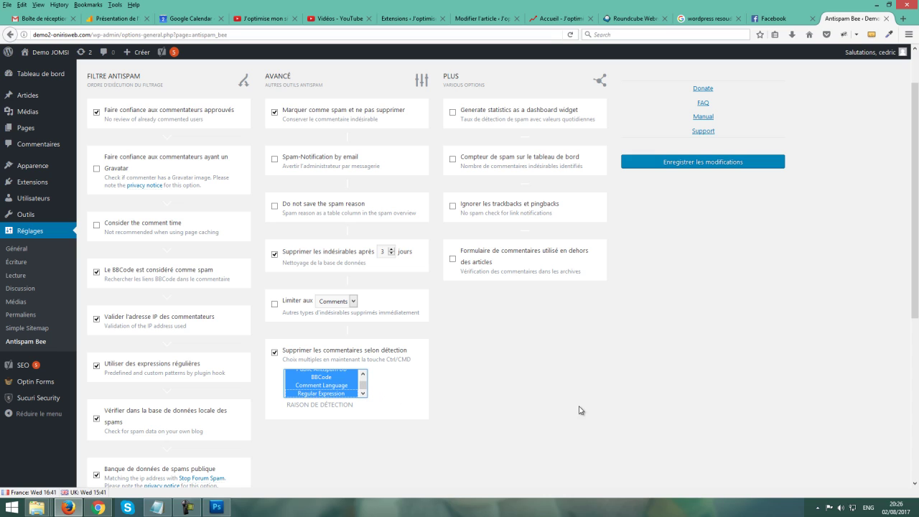
# Enable generating spam statistics as a dashboard widget
pyautogui.scroll(1, 532, 411)
pyautogui.click(452, 166)
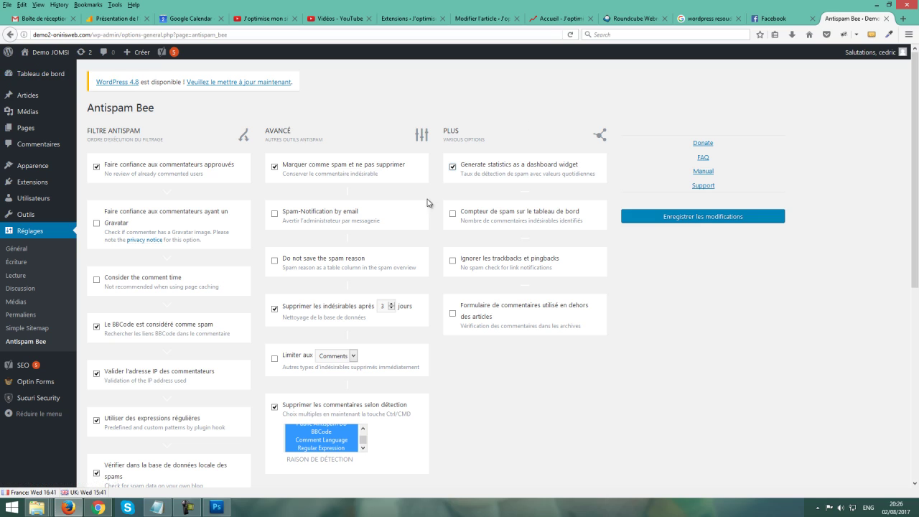
# Enable the dashboard spam counter and the check of comment forms used outside of posts, and save the Antispam Bee settings
pyautogui.click(454, 214)
pyautogui.click(452, 314)
pyautogui.click(662, 217)
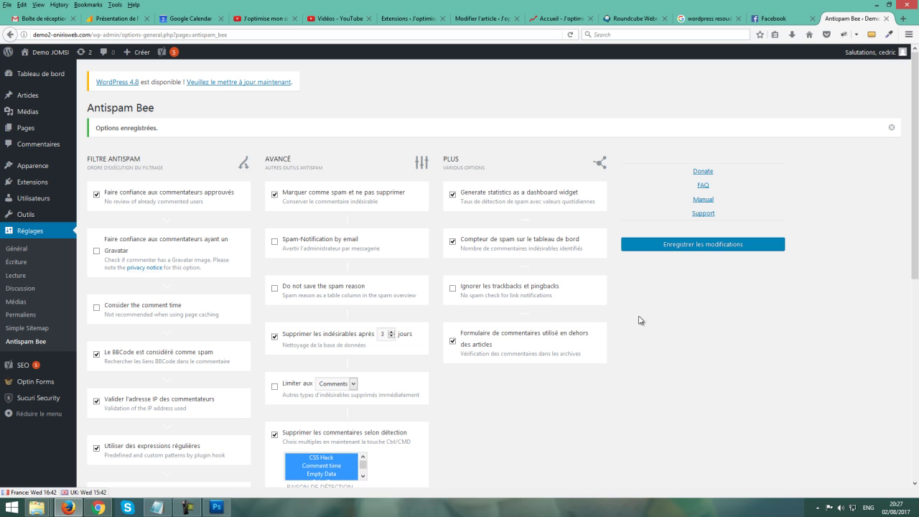
# Go to the WordPress dashboard and examine the Antispam Bee statistics widget
pyautogui.click(41, 73)
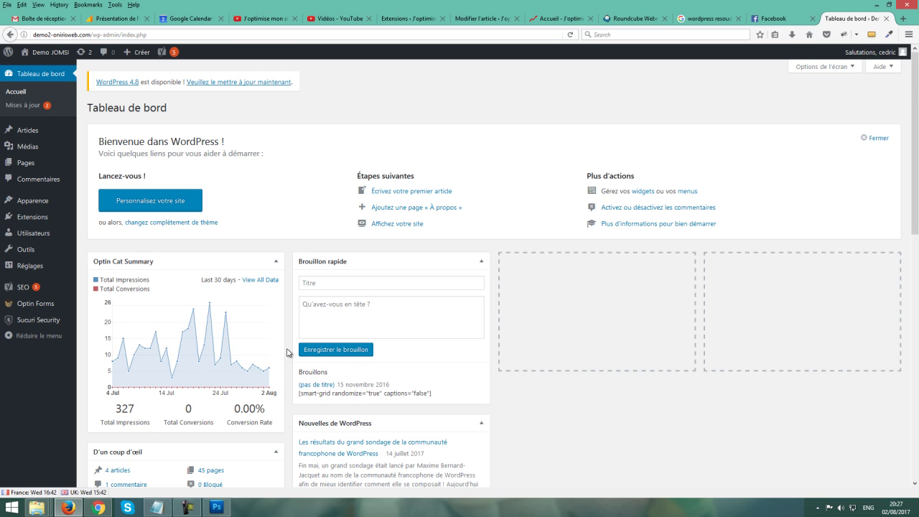
pyautogui.scroll(-3, 288, 353)
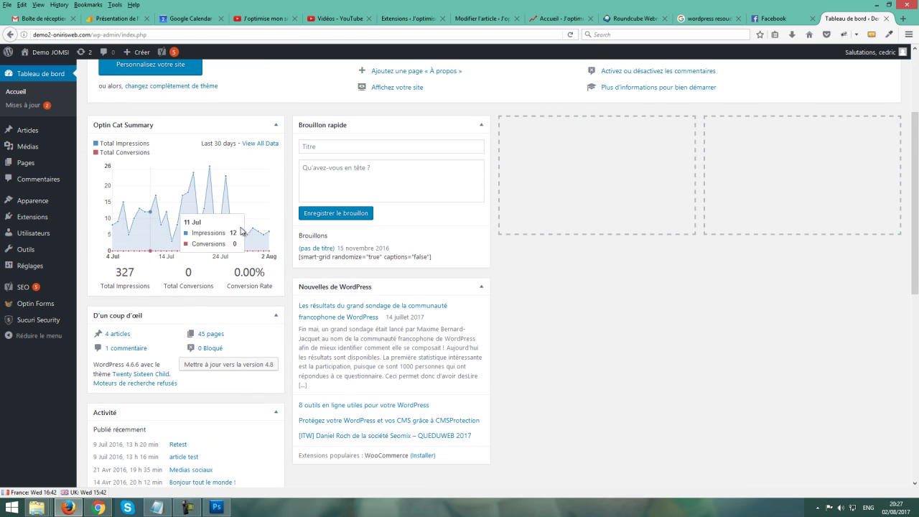
pyautogui.scroll(-10, 299, 241)
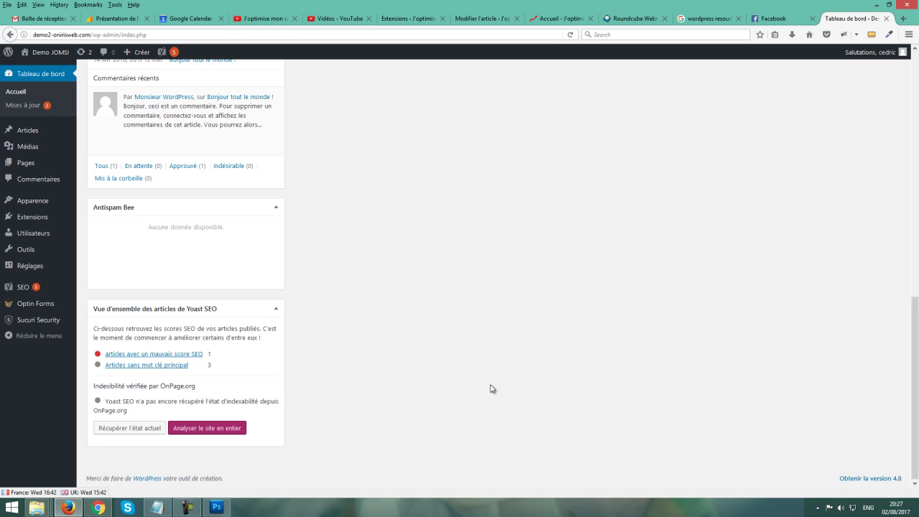
pyautogui.scroll(10, 527, 384)
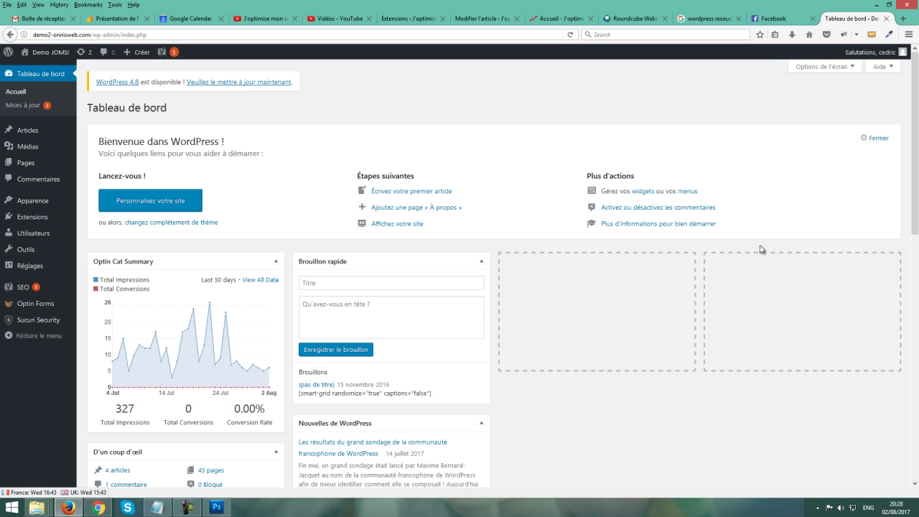
# View the latest blog posts on the J'optimise Mon Site Internet home page, highlight the "T comme tempête" excerpt, and return to the demo site's dashboard
pyautogui.click(561, 19)
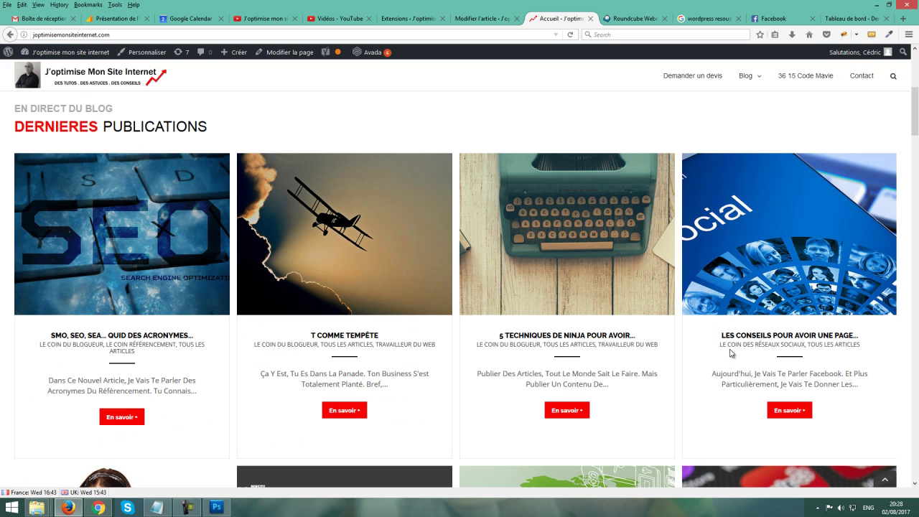
pyautogui.scroll(-1, 582, 361)
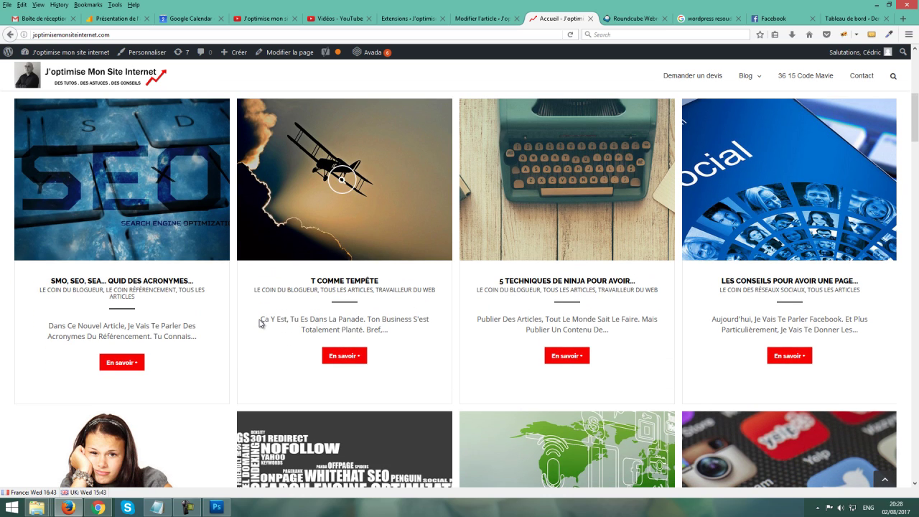
pyautogui.moveTo(260, 321); pyautogui.dragTo(437, 334)
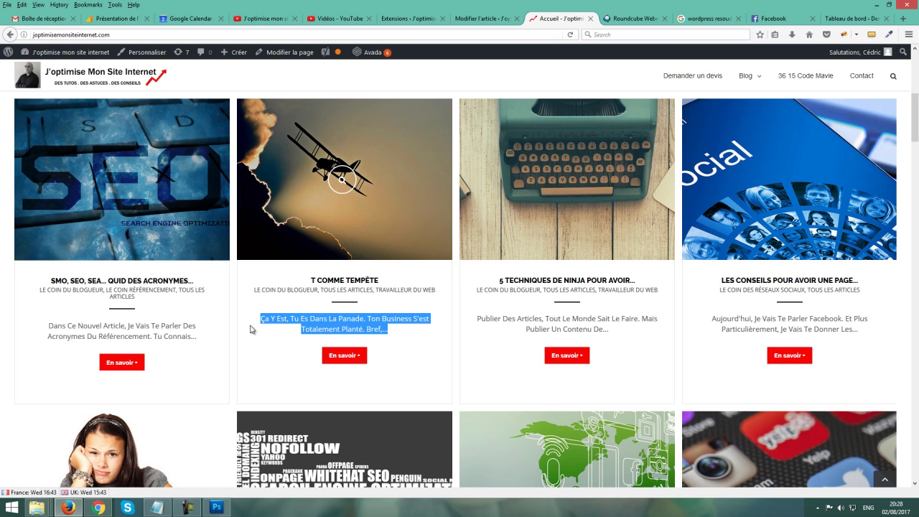
pyautogui.click(852, 19)
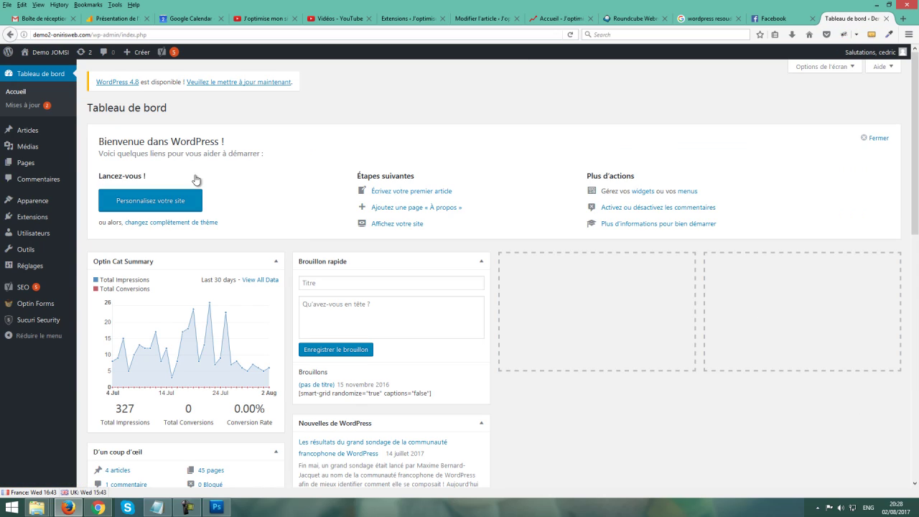